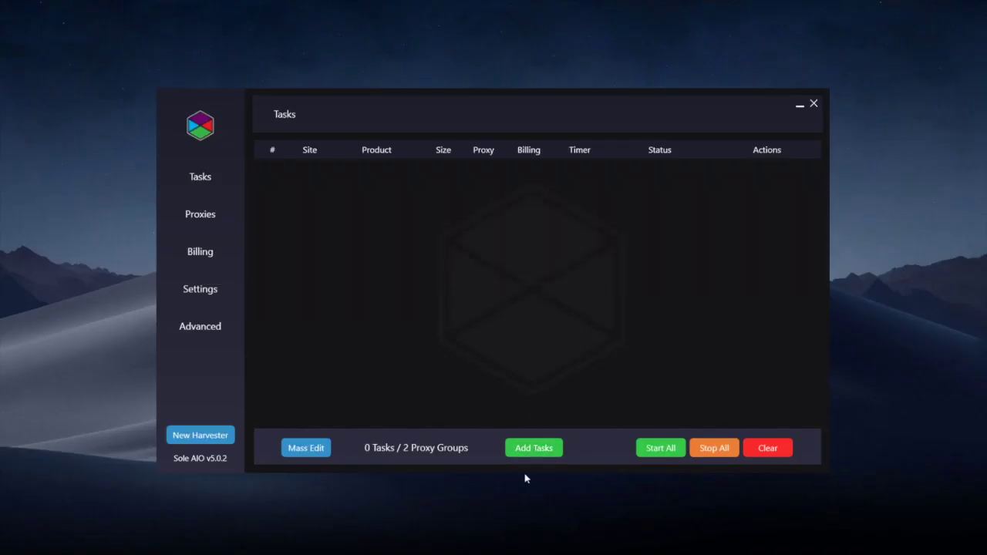
Start a new Adidas task for the Adidas UK site and enter FU9161 as the product PID
left_click(534, 453)
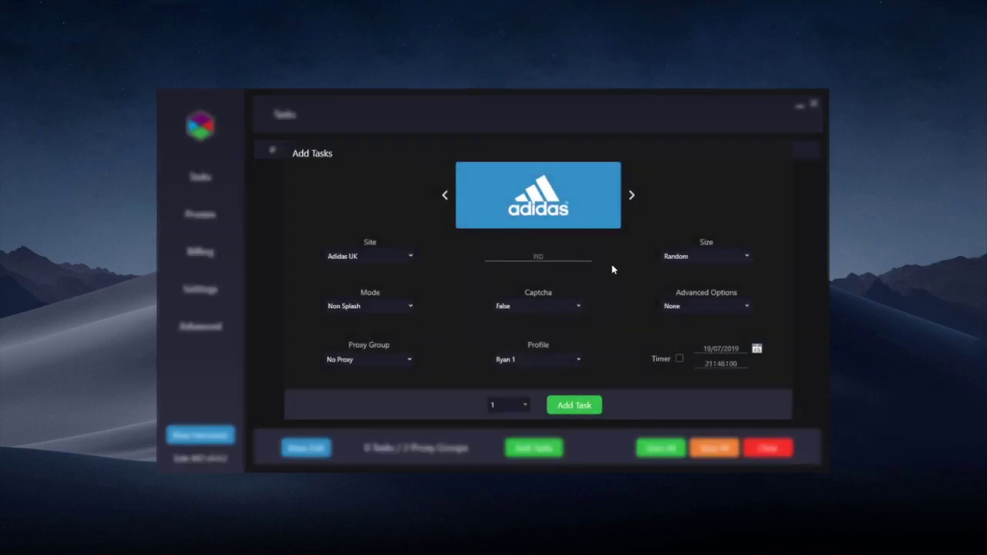
left_click(371, 261)
mouse_move(411, 277)
left_mouse_down()
mouse_move(408, 344)
mouse_move(410, 276)
left_mouse_up()
left_click(375, 269)
left_click(580, 263)
type("FU9161")
key("ctrl+a")
left_click(567, 265)
Choose Random as the task size and look through the rest of the available sizes
left_click(686, 256)
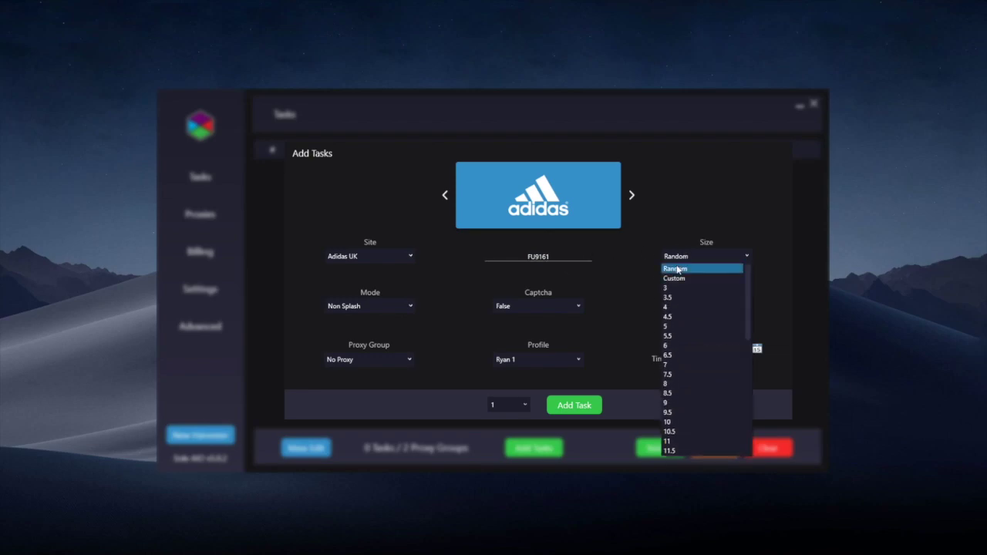
left_click(677, 270)
left_click(680, 259)
scroll(694, 286, "down", 8)
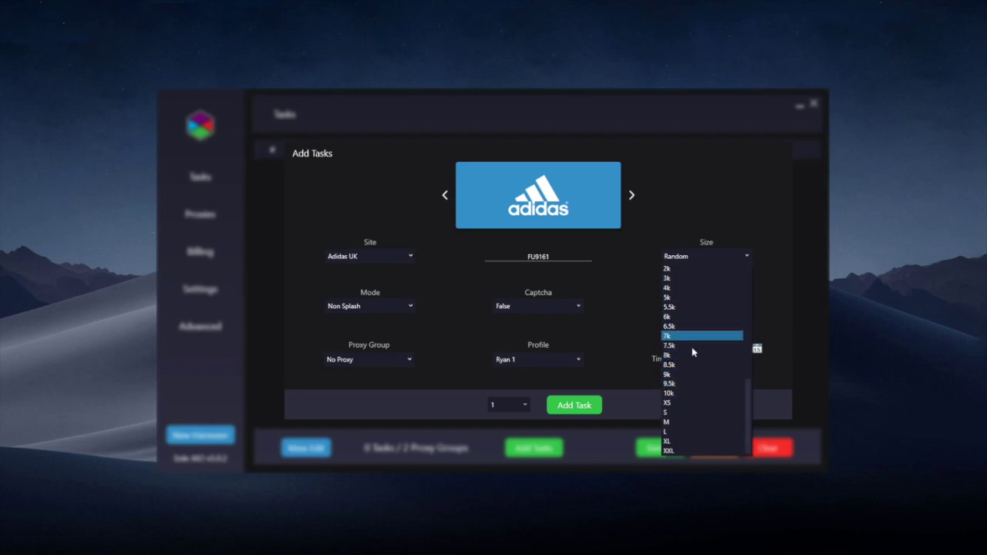
scroll(692, 347, "down", 2)
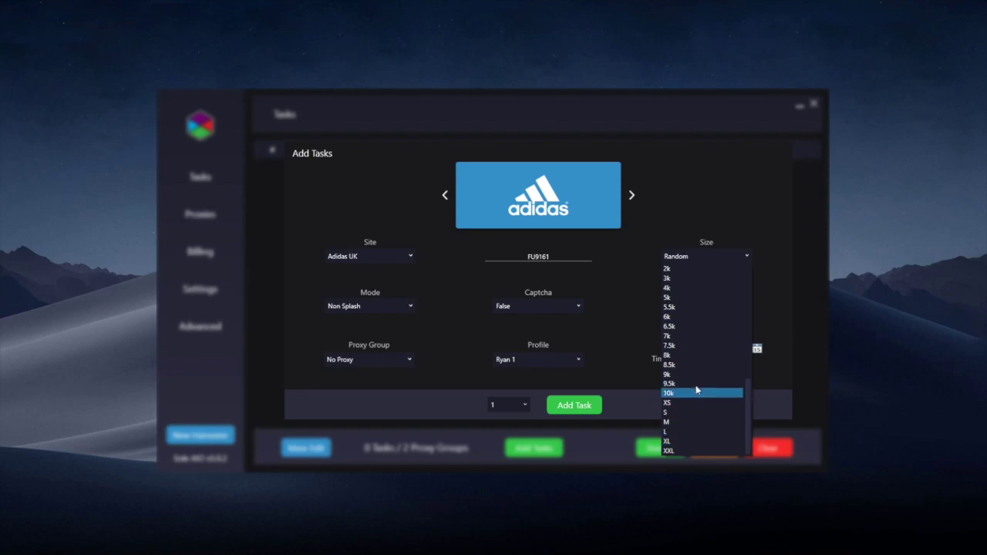
left_click(599, 285)
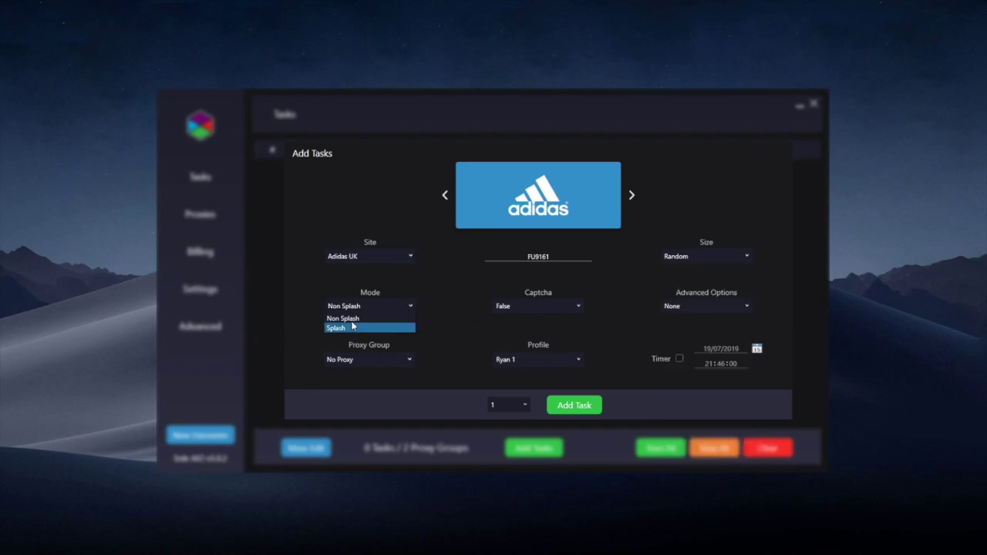
Try the Splash mode and return the task's mode to Non Splash
left_click(339, 328)
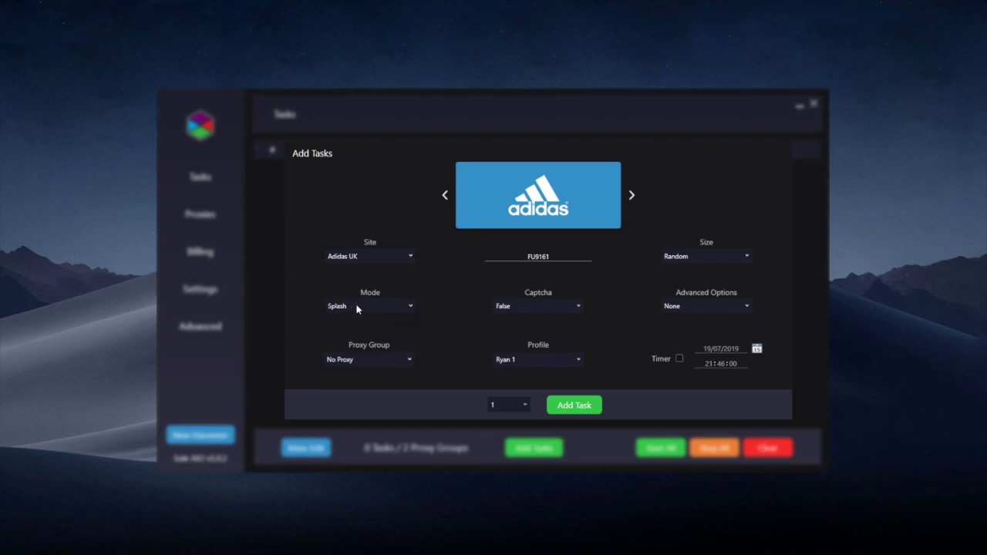
left_click(357, 309)
left_click(356, 317)
Try the task's Captcha setting as True and return it to False
left_click(522, 307)
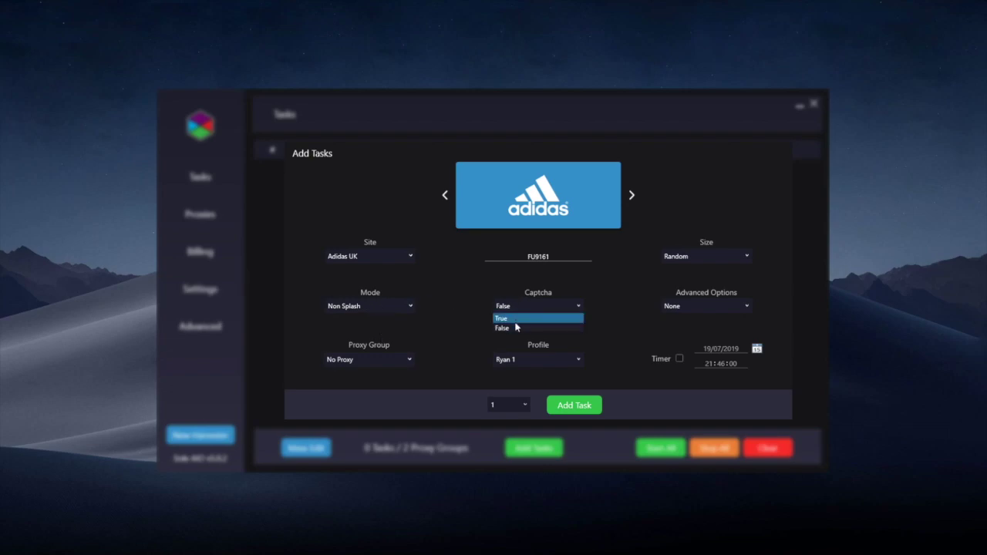
left_click(513, 319)
left_click(512, 310)
left_click(505, 326)
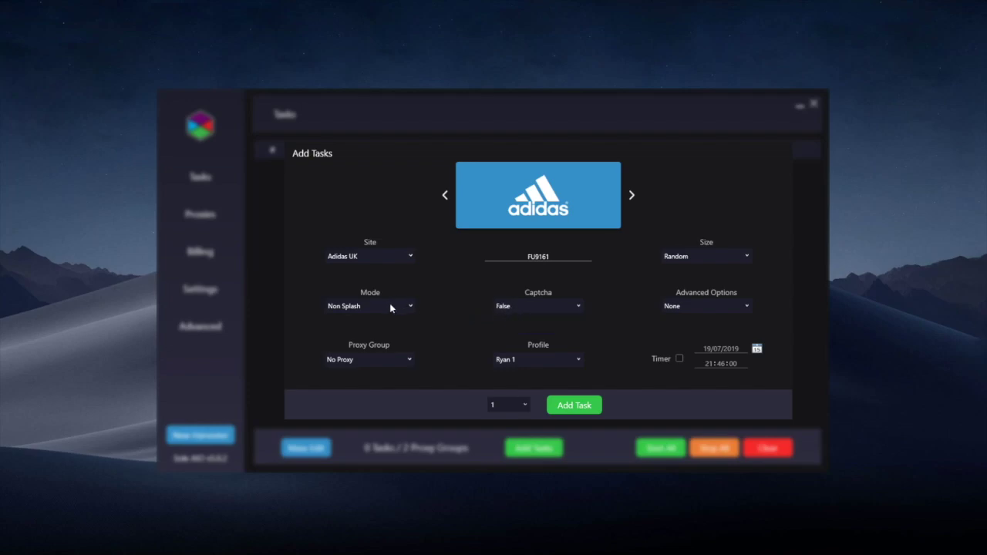
left_click(512, 310)
left_click(505, 327)
left_click(510, 308)
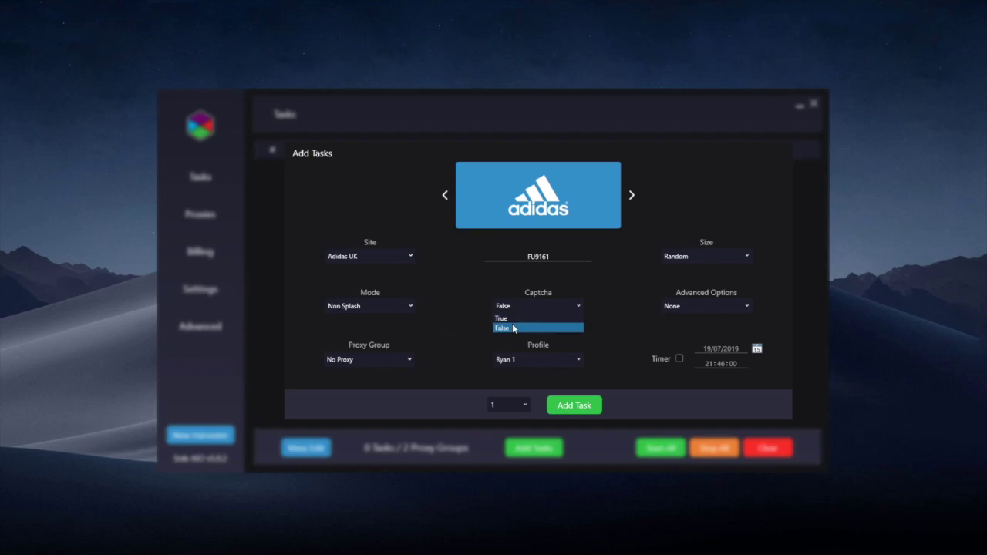
left_click(513, 329)
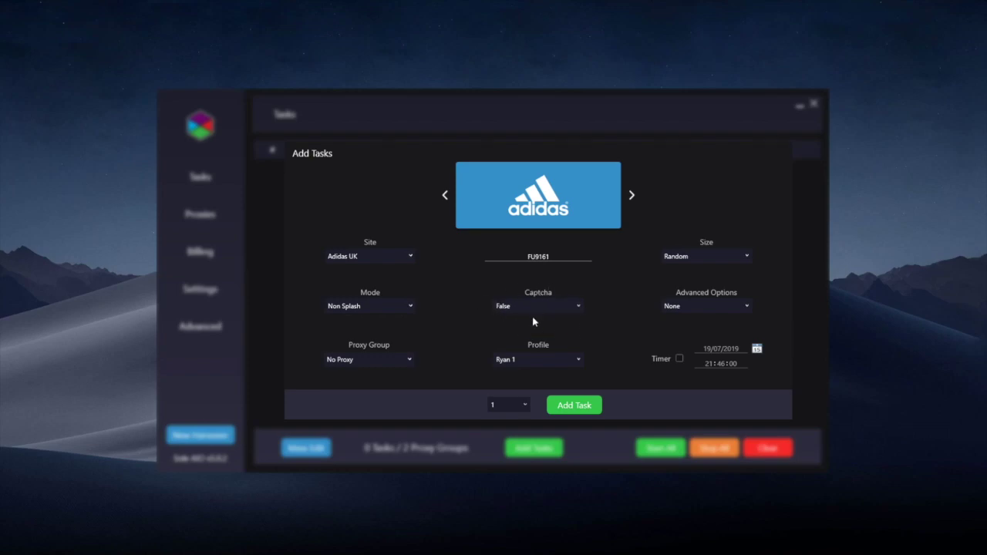
left_click(517, 308)
left_click(520, 318)
left_click(529, 307)
left_click(529, 328)
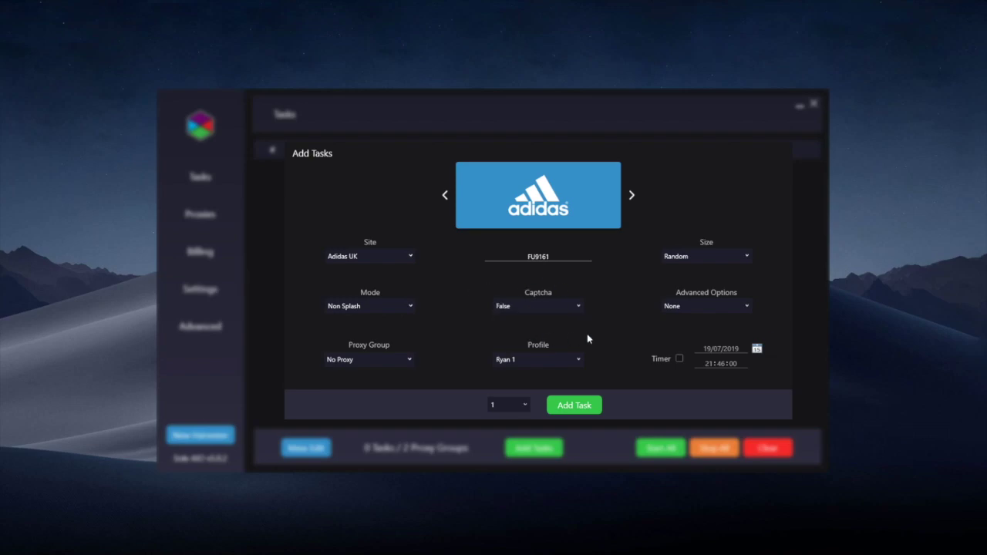
Try Generate account and Login to existing account under Advanced Options, and return the setting to None
left_click(688, 306)
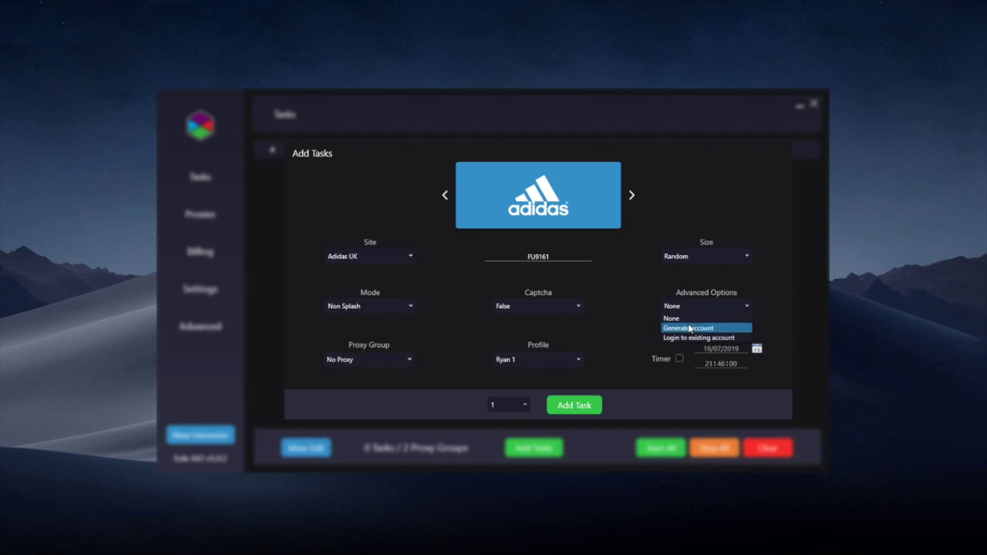
left_click(689, 325)
left_click(688, 310)
left_click(694, 339)
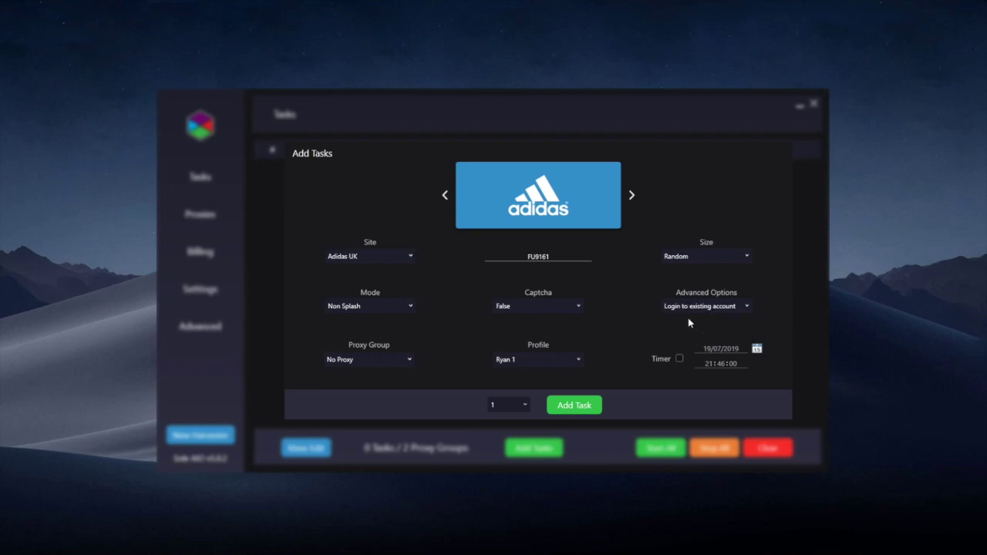
left_click(686, 309)
left_click(685, 316)
Set the task's Advanced Options to Generate account
left_click(709, 309)
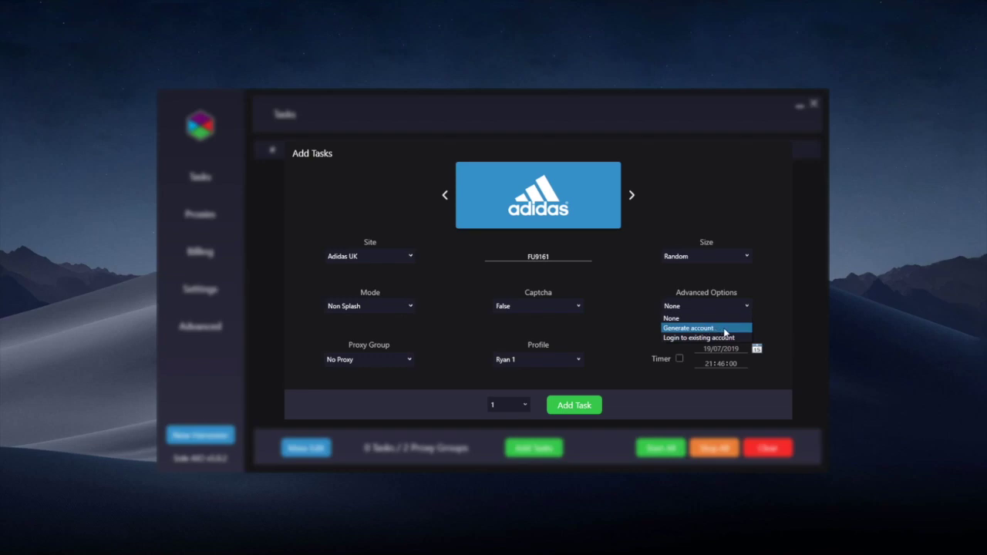
left_click(723, 329)
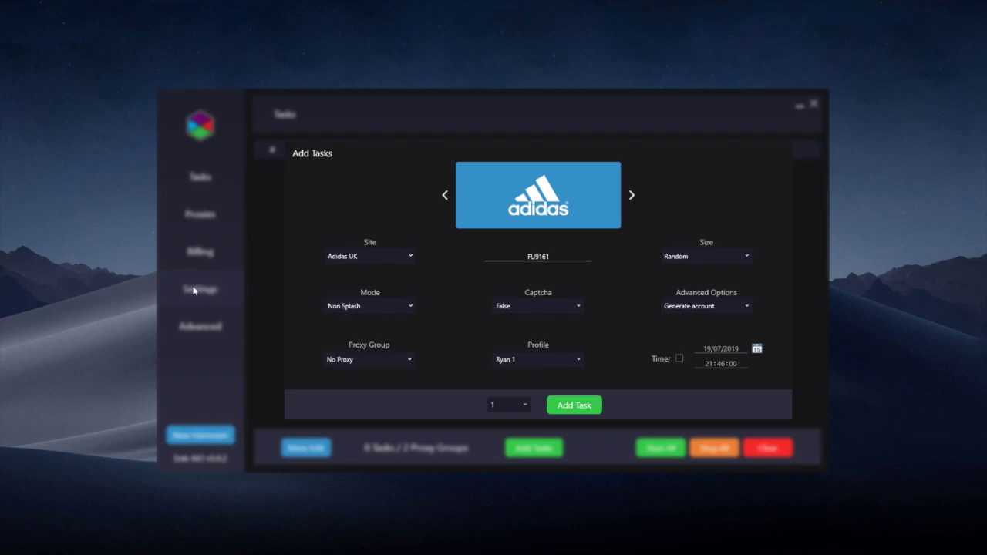
left_click(717, 308)
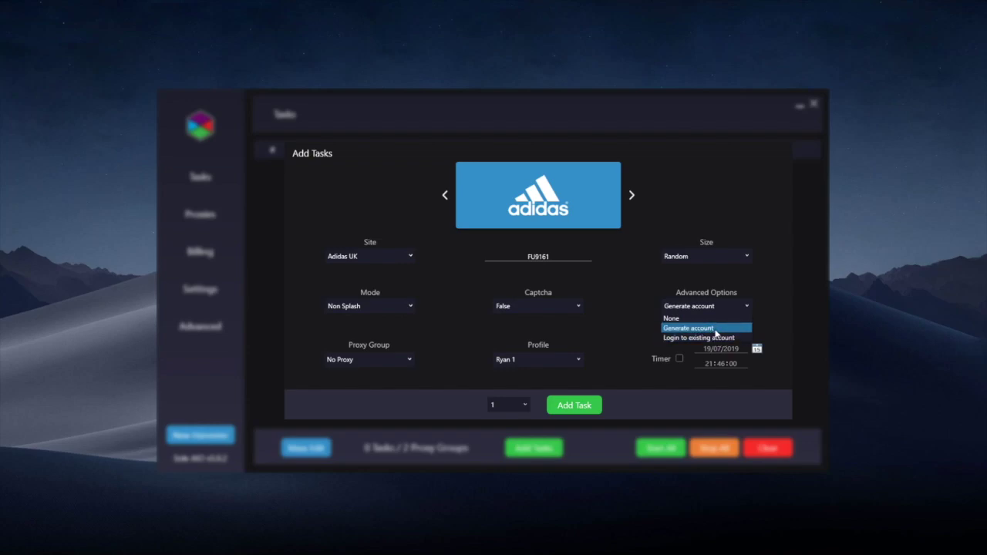
left_click(715, 333)
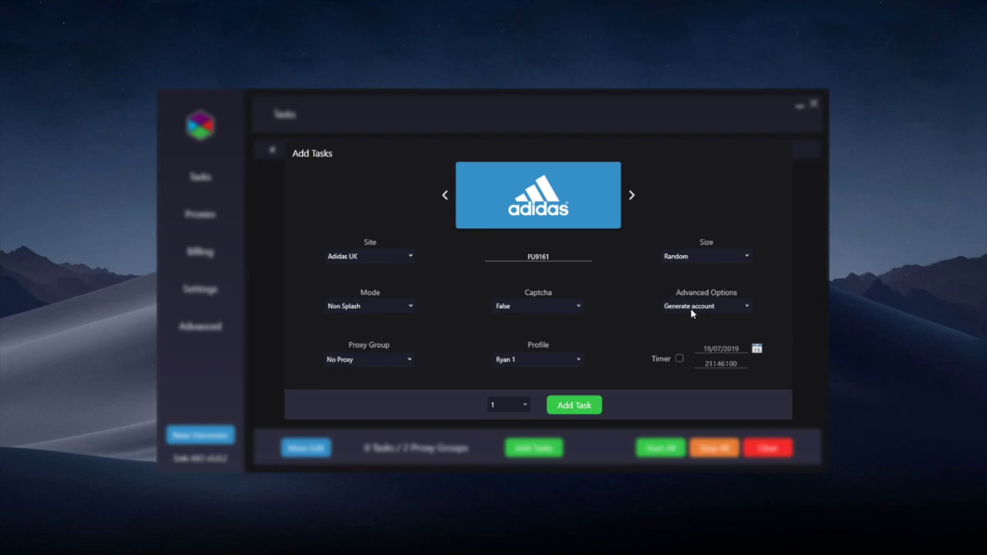
Switch the Advanced Options to Login to existing account and reset them to None
left_click(698, 307)
left_click(711, 340)
left_click(684, 308)
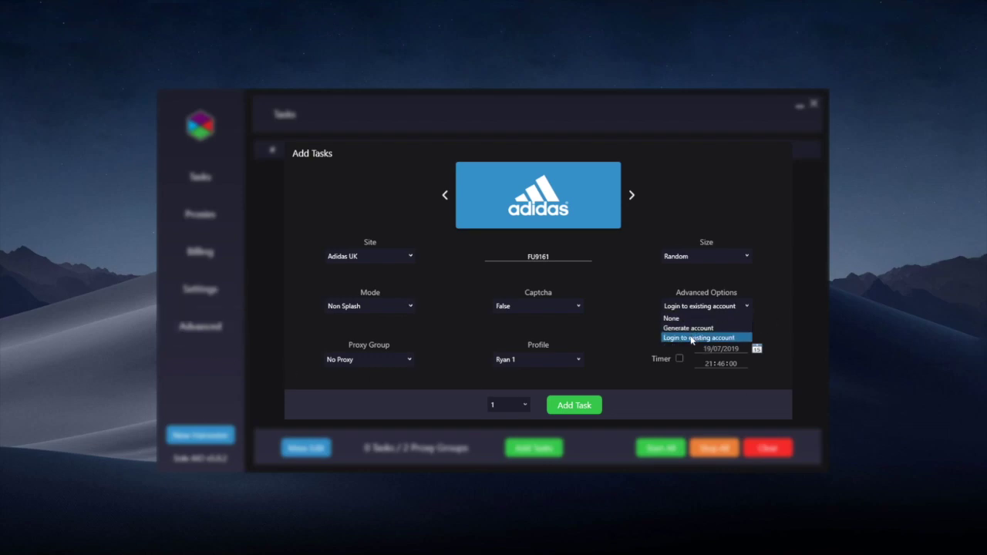
left_click(699, 337)
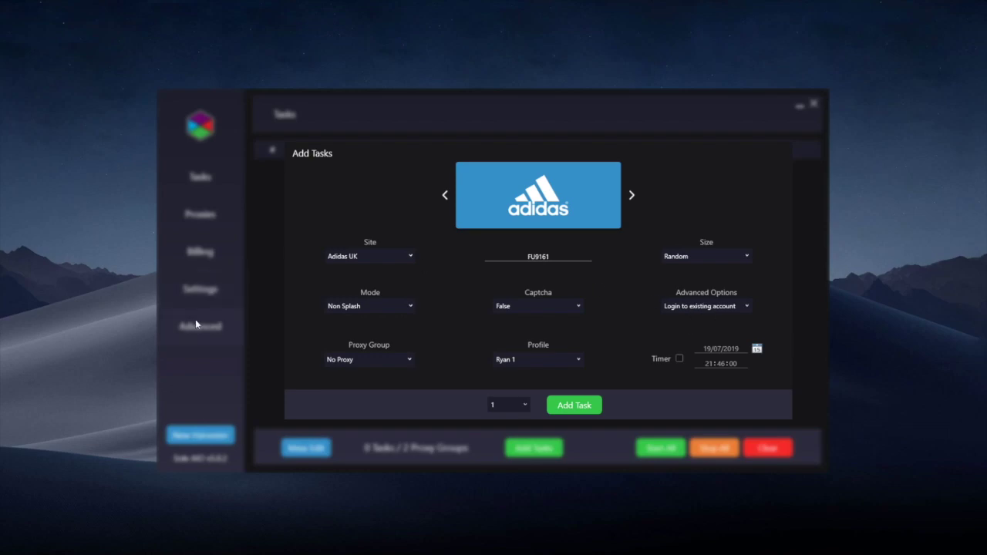
left_click(677, 308)
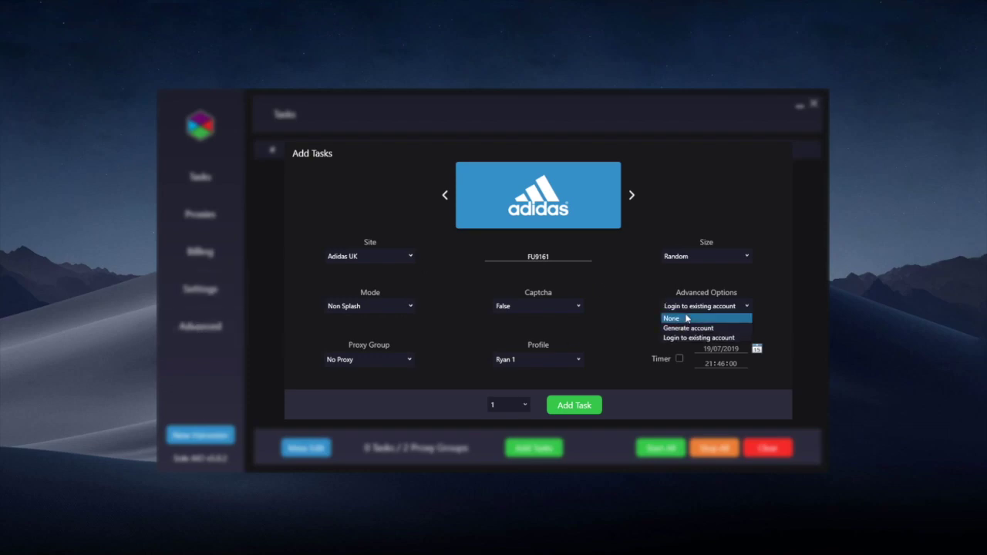
left_click(687, 318)
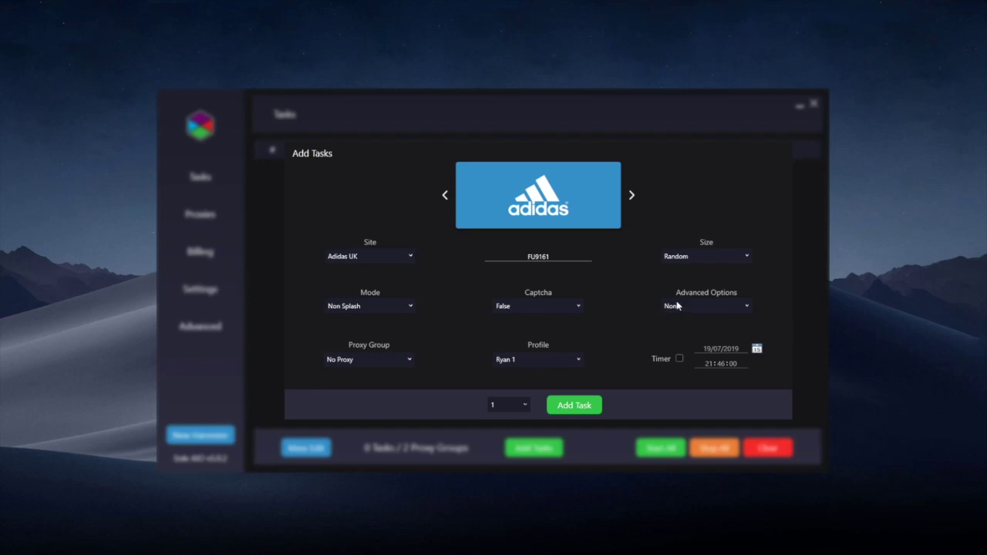
Set the task's Advanced Options to Login to existing account
left_click(669, 308)
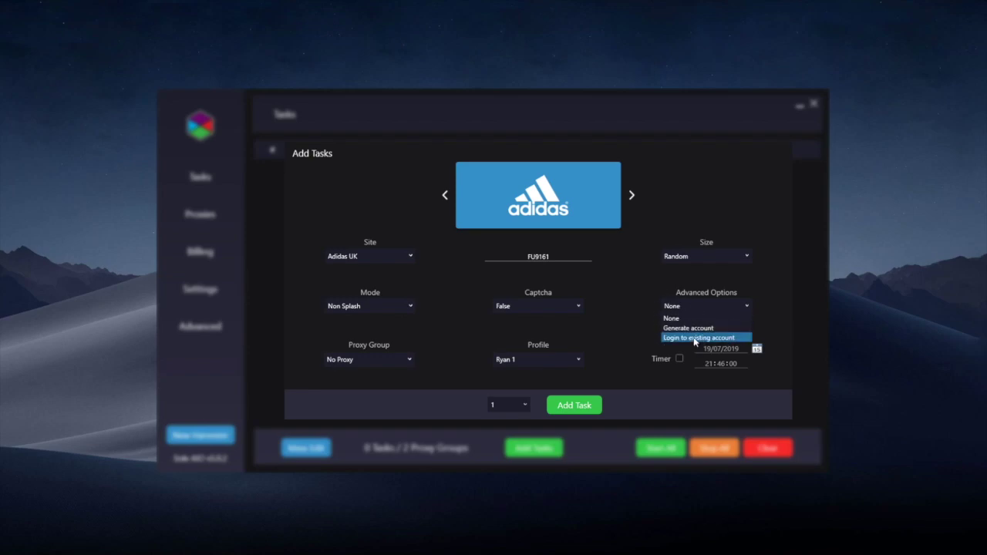
left_click(695, 340)
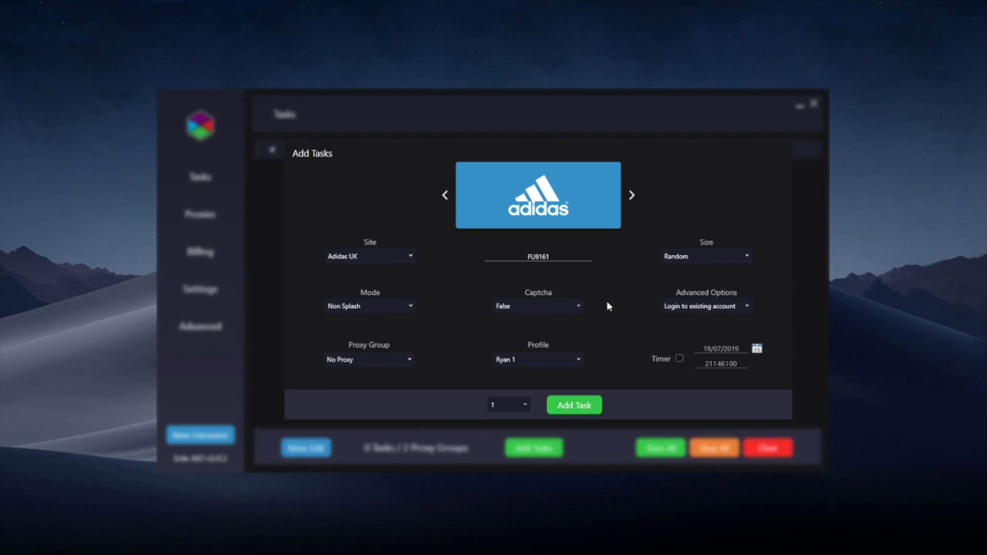
left_click(666, 306)
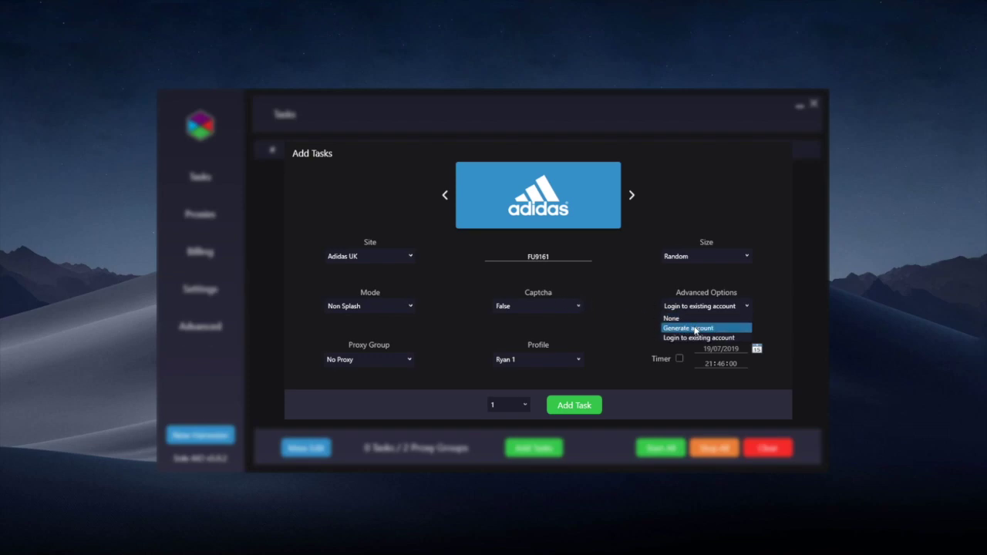
left_click(697, 338)
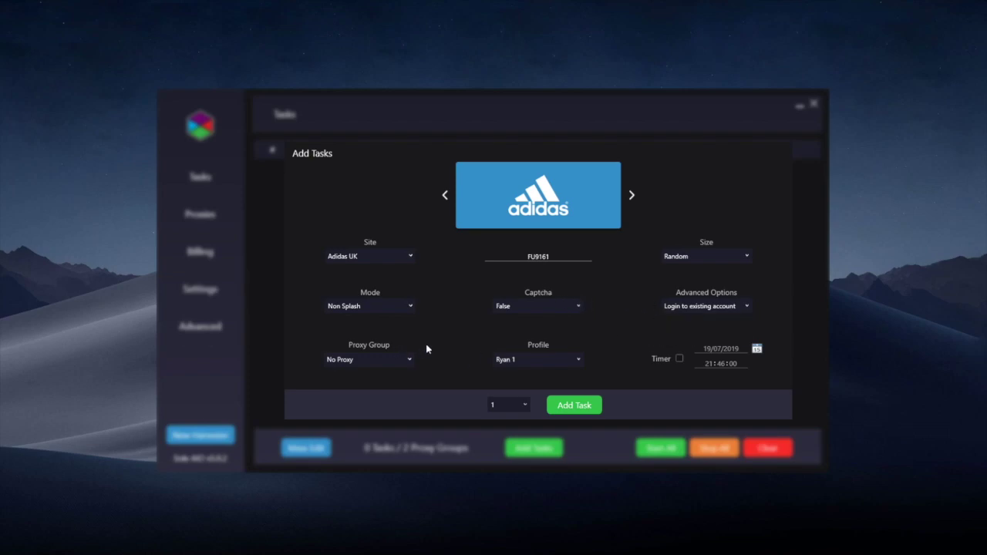
Keep No Proxy as the proxy group and select the saved billing profile for the task
left_click(361, 359)
left_click(359, 361)
left_click(517, 361)
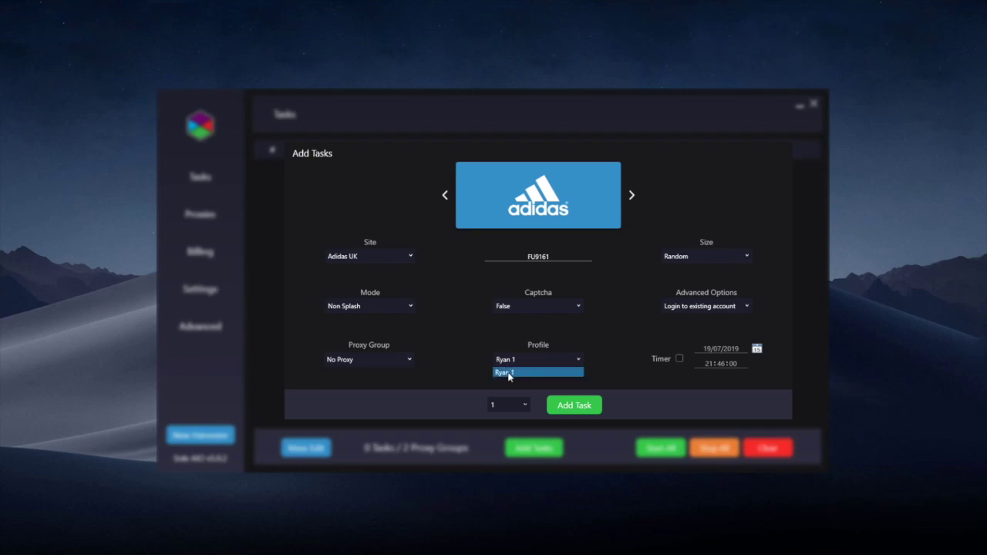
left_click(508, 375)
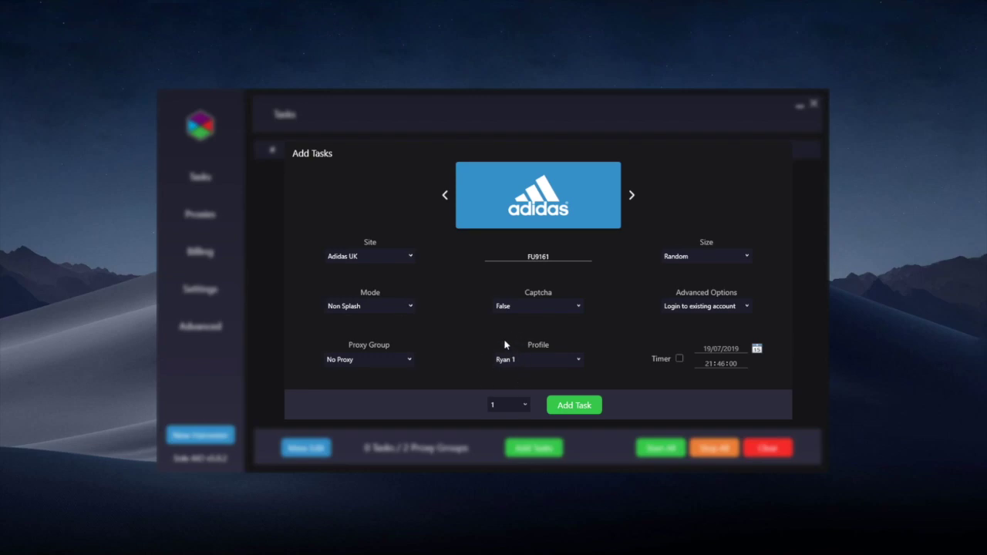
Set the task's mode to Splash, and switch the start timer on and back off
left_click(680, 359)
left_click(356, 312)
left_click(358, 327)
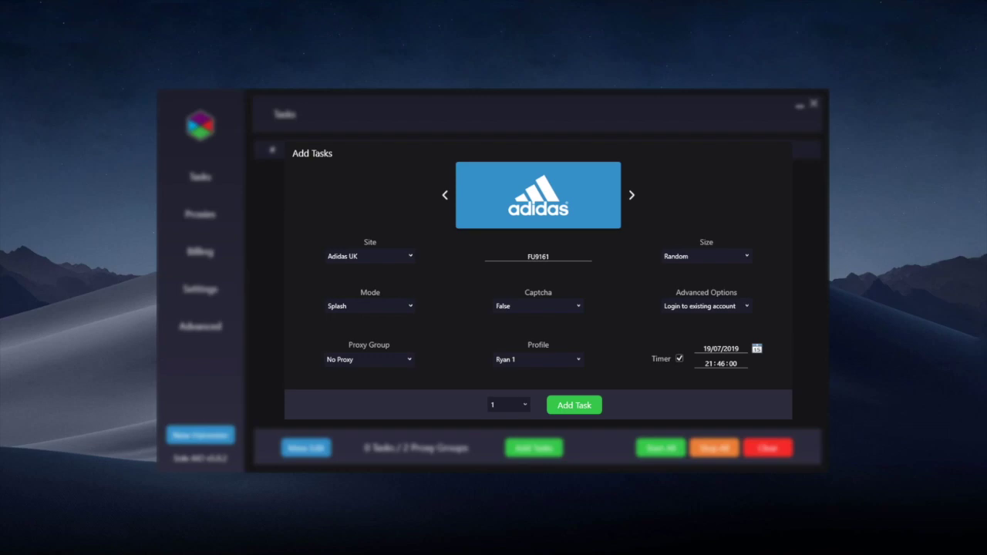
left_click(680, 358)
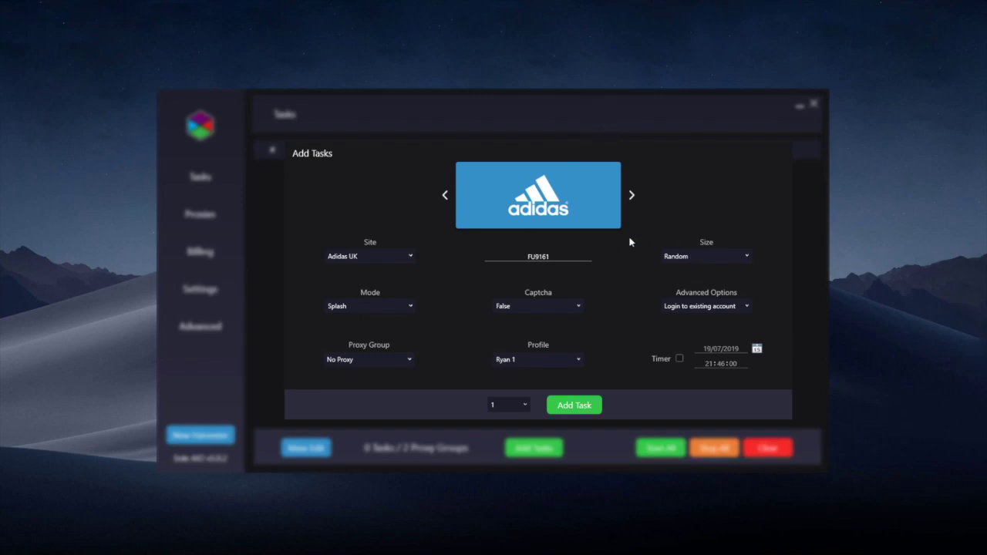
Create five tasks from the configured Adidas UK settings and return to the task list
left_click(551, 409)
left_click(518, 406)
left_click(502, 452)
left_click(562, 409)
left_click(575, 445)
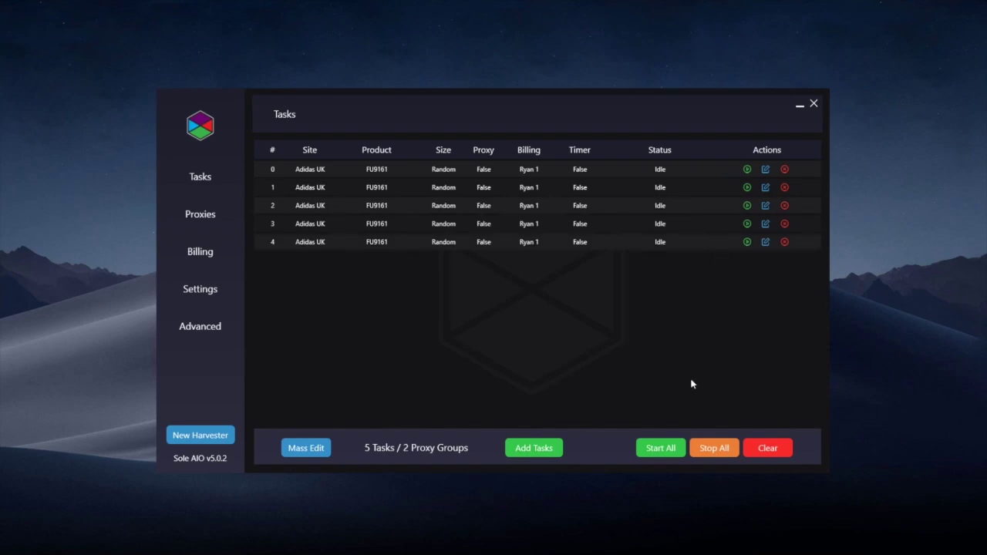
Check the extra bulk start options and start tasks 4, 3, 2 and 1 individually
right_click(657, 452)
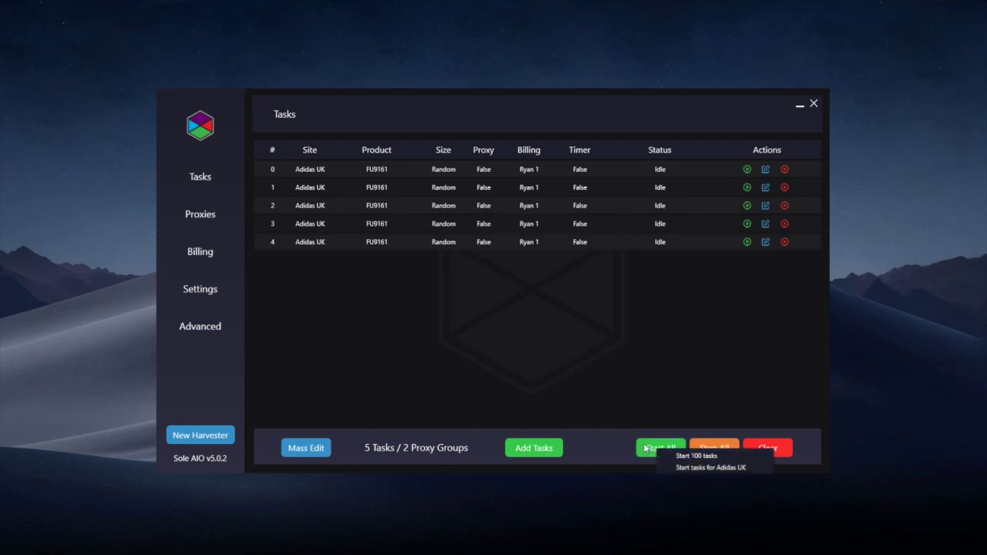
left_click(552, 231)
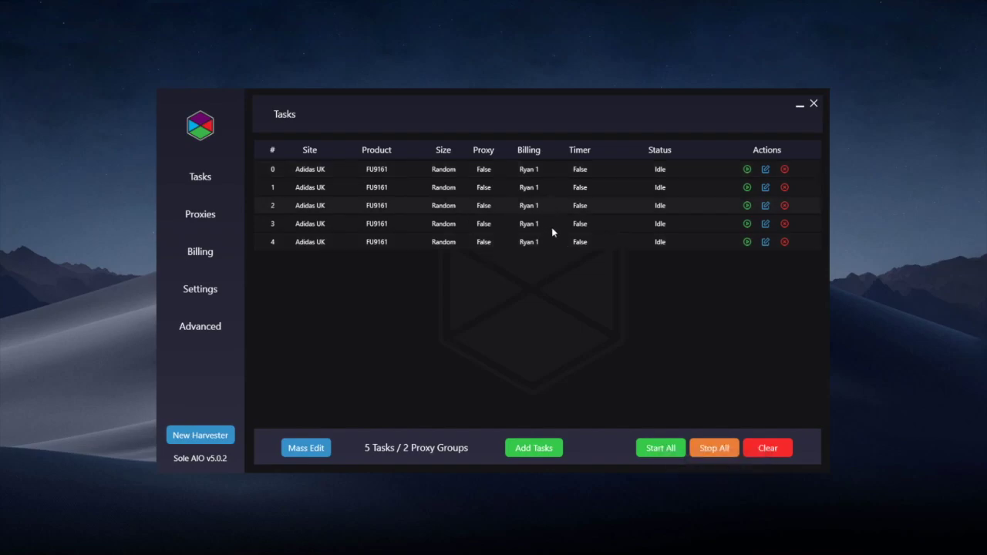
left_click(746, 241)
left_click(747, 223)
left_click(747, 205)
left_click(746, 187)
Start all tasks in the list and run the Start 100 tasks option
left_click(651, 448)
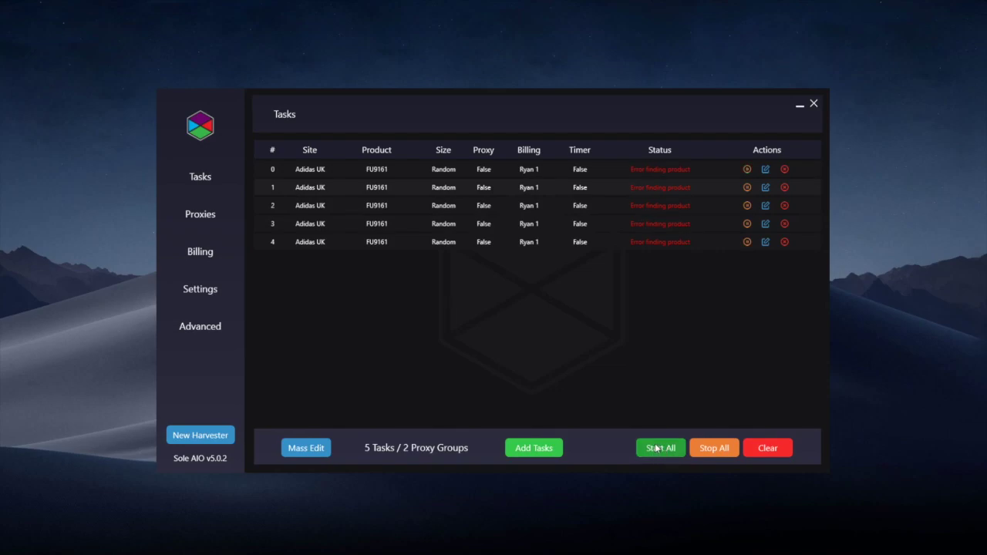
right_click(654, 448)
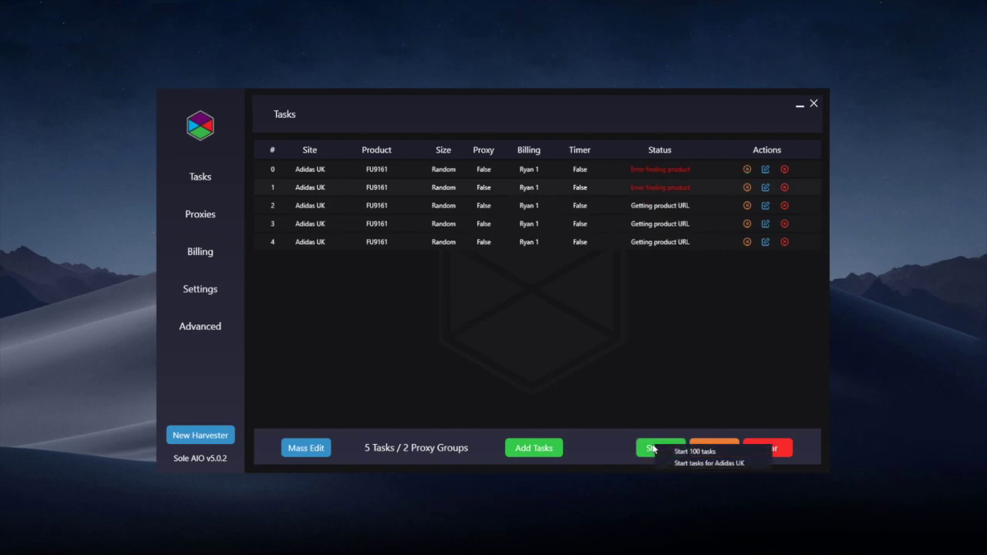
left_click(699, 453)
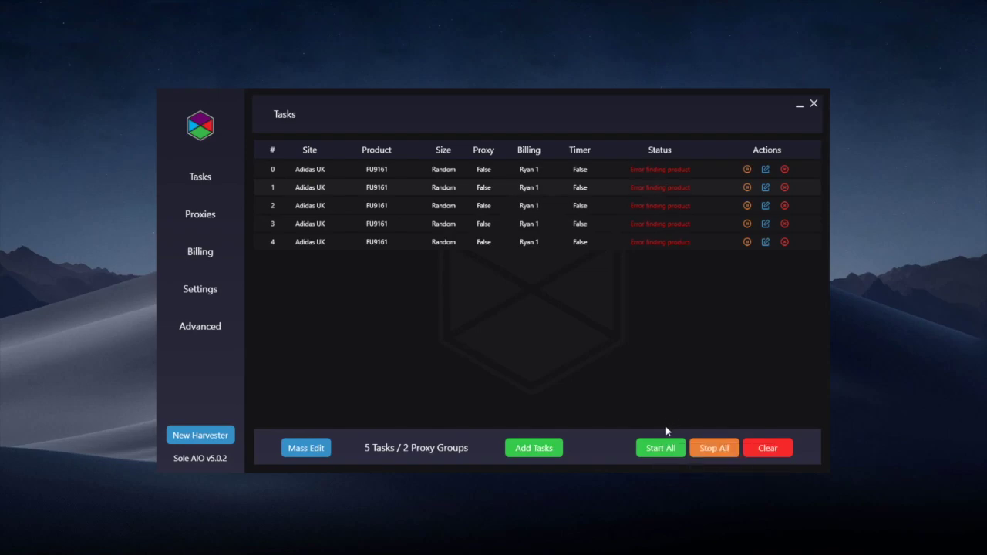
Check the extra bulk start options and stop tasks 4, 3, 2, 1 and 0 individually
right_click(656, 447)
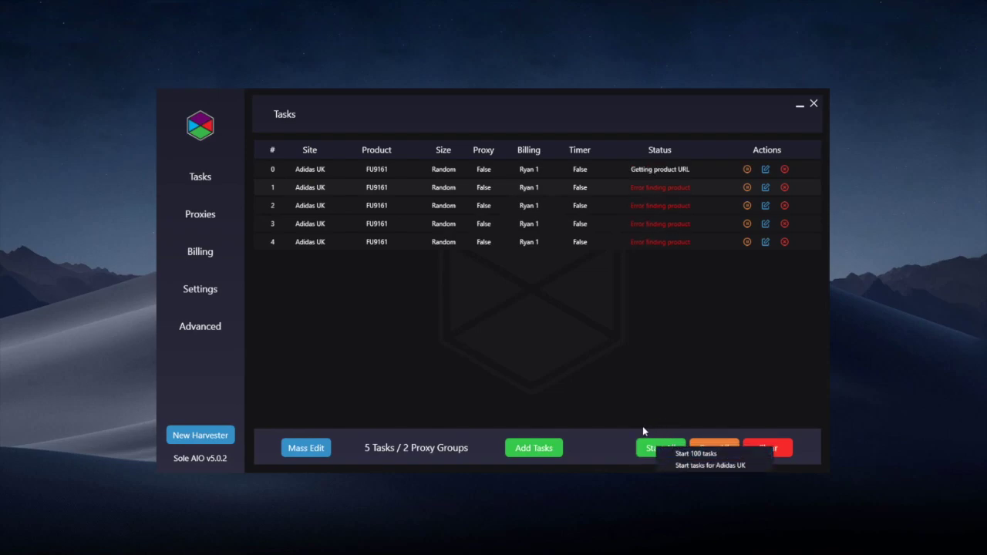
left_click(645, 432)
left_click(747, 242)
left_click(747, 224)
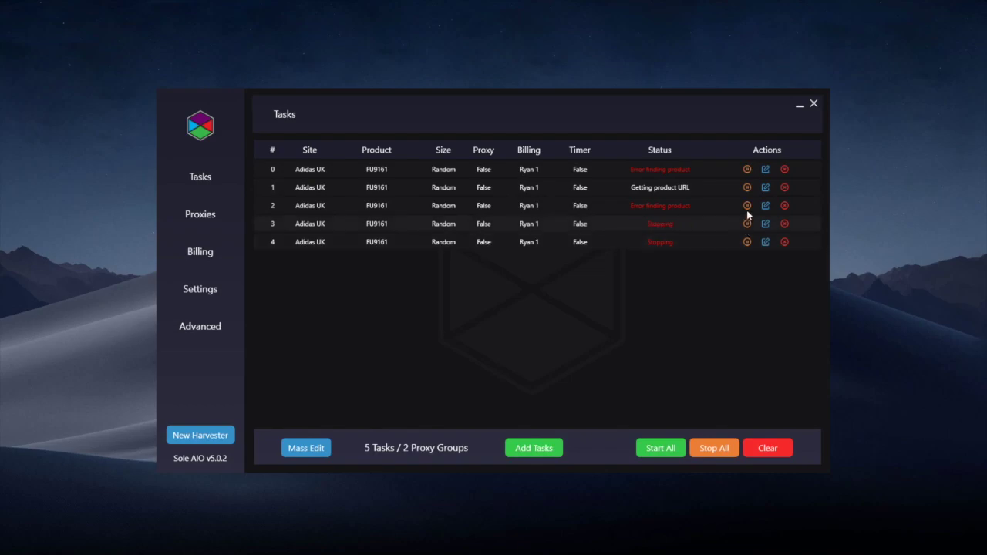
left_click(746, 206)
left_click(746, 187)
left_click(747, 169)
Review the bulk start options again and start all Adidas US tasks for product G27483
right_click(652, 449)
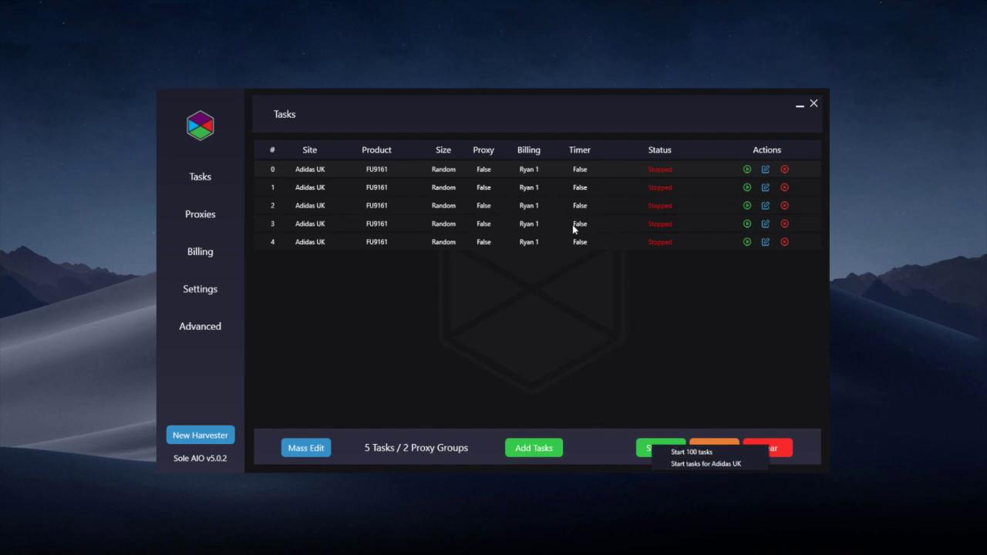
left_click(375, 449)
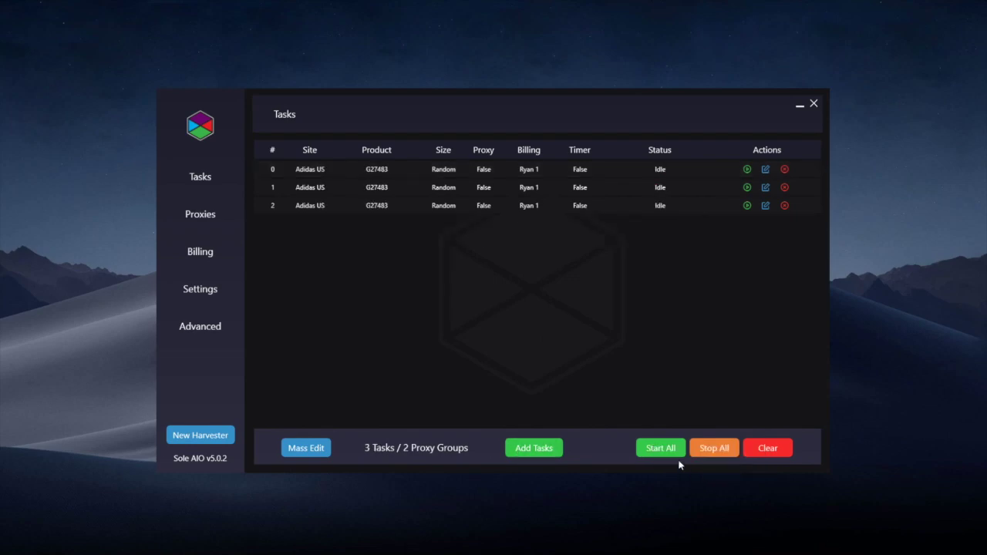
left_click(672, 451)
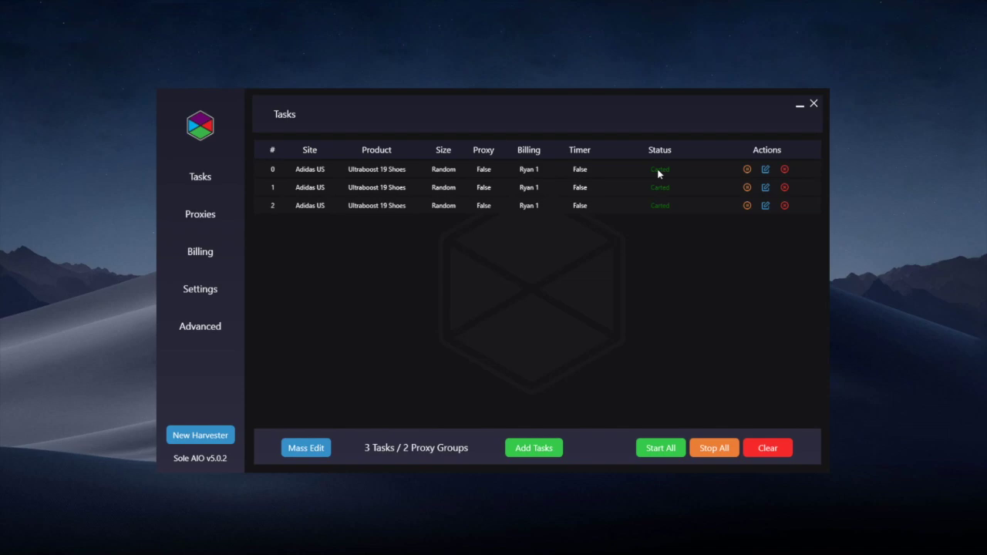
Open task 0's splash pass in the built-in browser, move its window aside, view the product page and close it
right_click(652, 170)
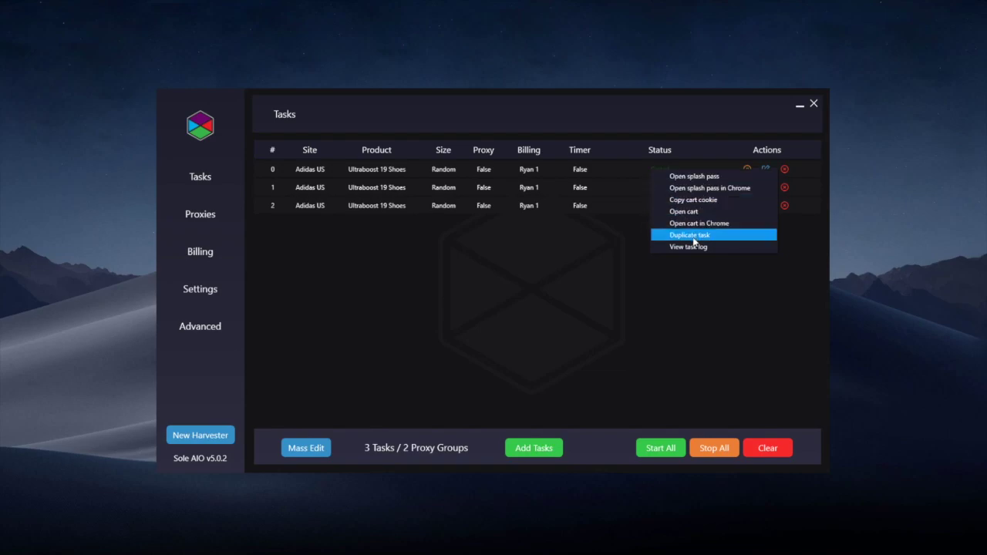
left_click(718, 180)
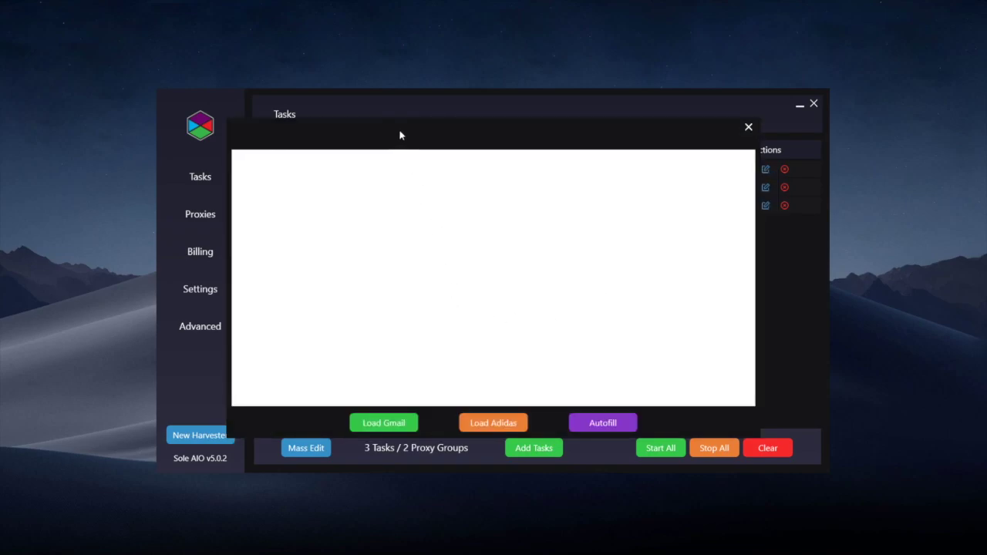
left_click_drag(399, 134, 196, 38)
left_click(209, 144)
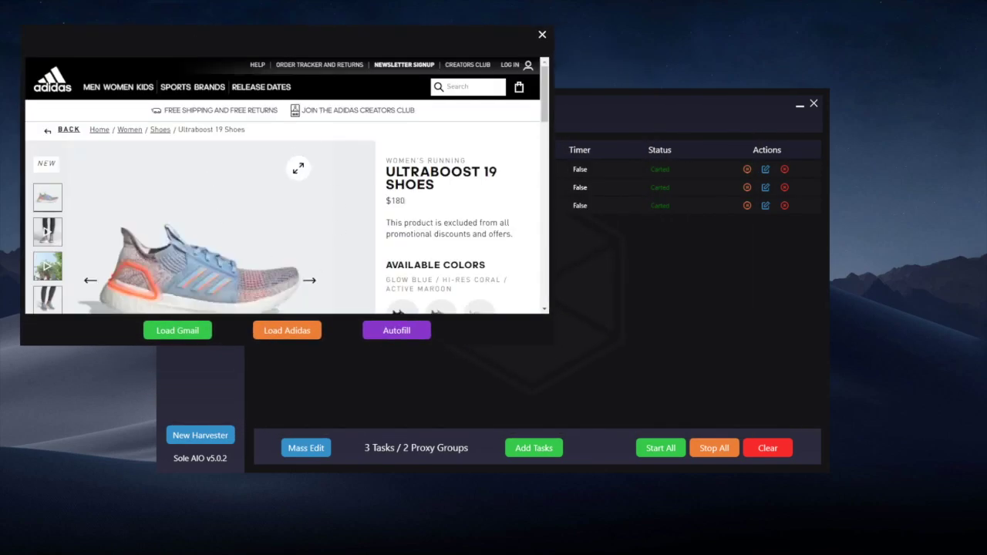
left_click(414, 94)
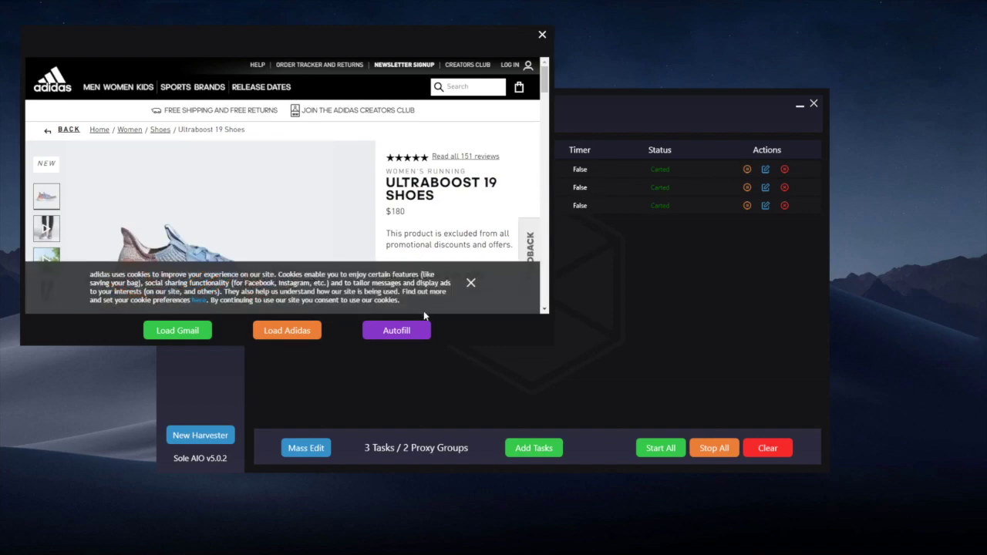
left_click(542, 34)
Open task 0's splash pass in Chrome, dismiss the delivery location and cookie notices, and shift the window fully into view
right_click(661, 172)
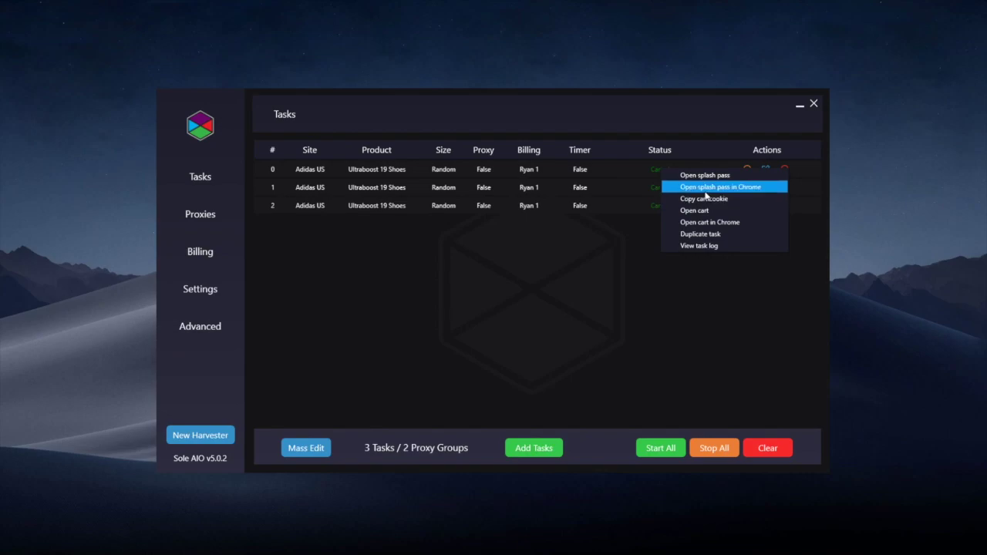
left_click(704, 188)
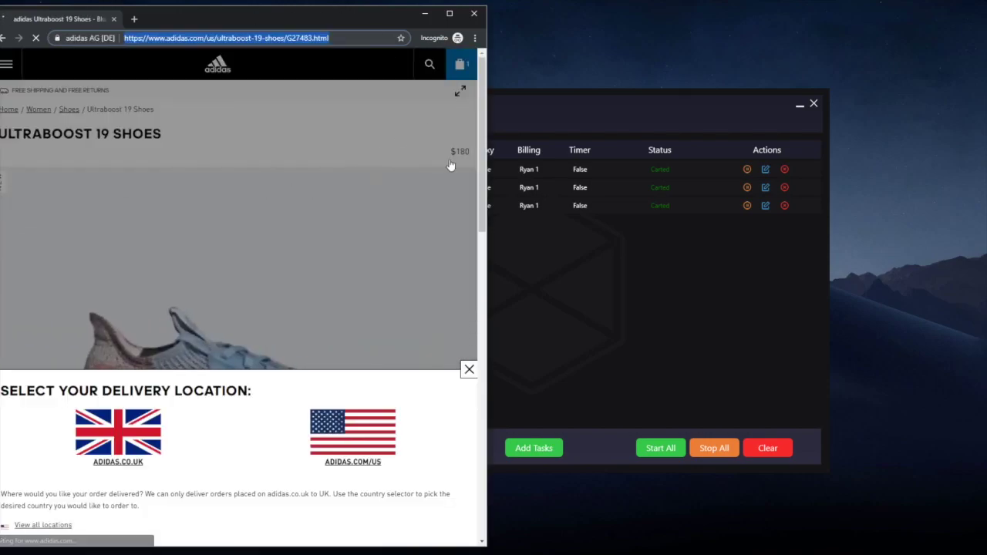
left_click(469, 368)
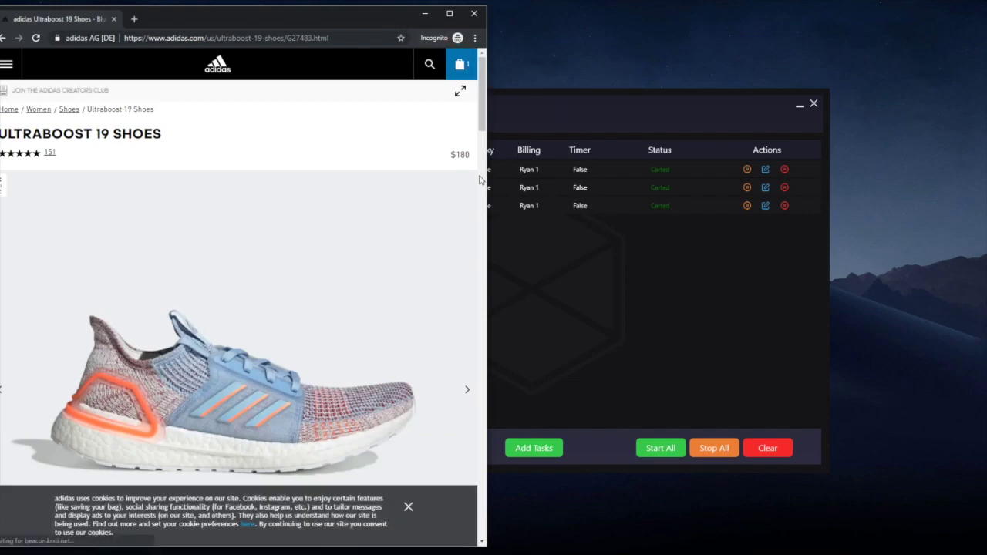
left_click(407, 507)
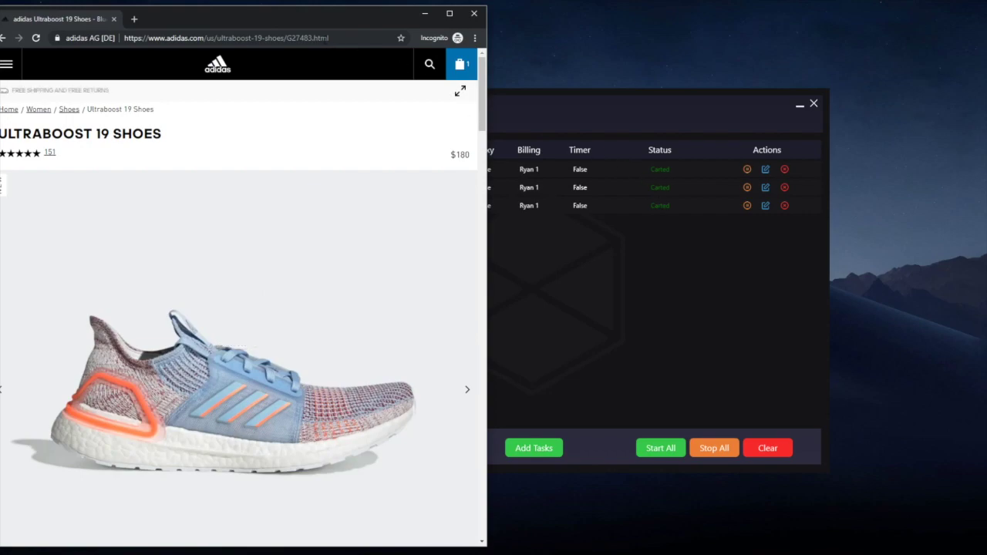
mouse_move(309, 19)
left_mouse_down()
mouse_move(360, 43)
mouse_move(318, 19)
left_mouse_up()
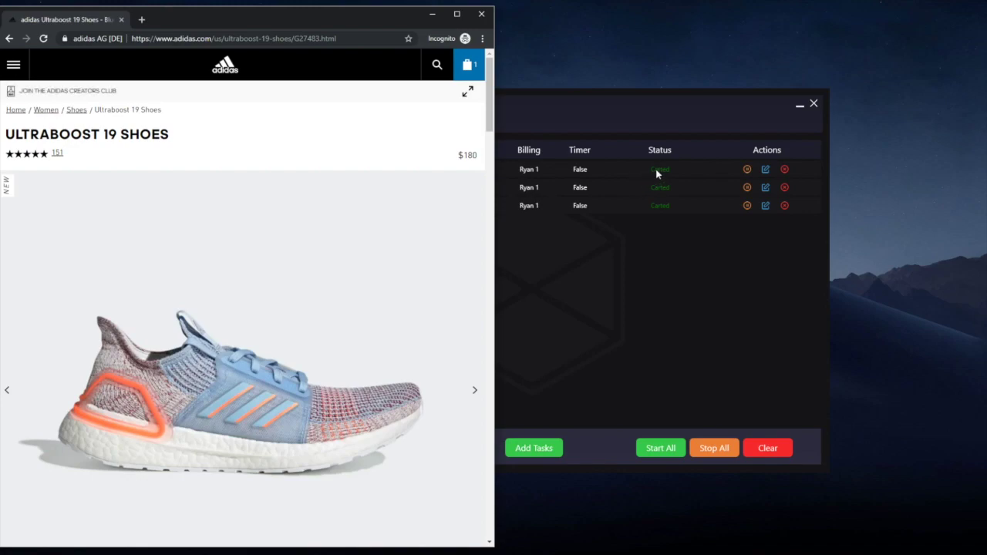
Close the Chrome product page and duplicate task 0 to add four more Adidas US tasks for G27483
right_click(657, 171)
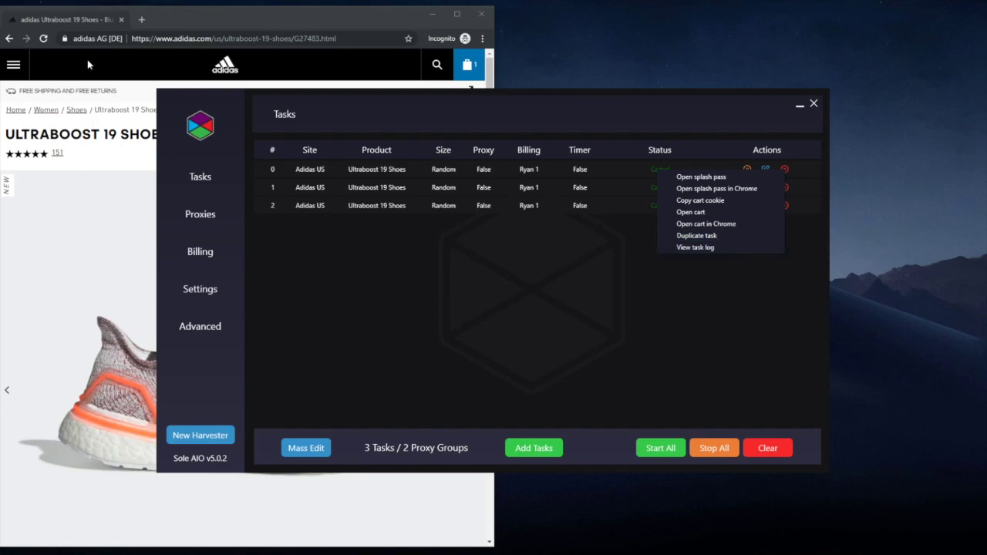
left_click(481, 14)
right_click(670, 167)
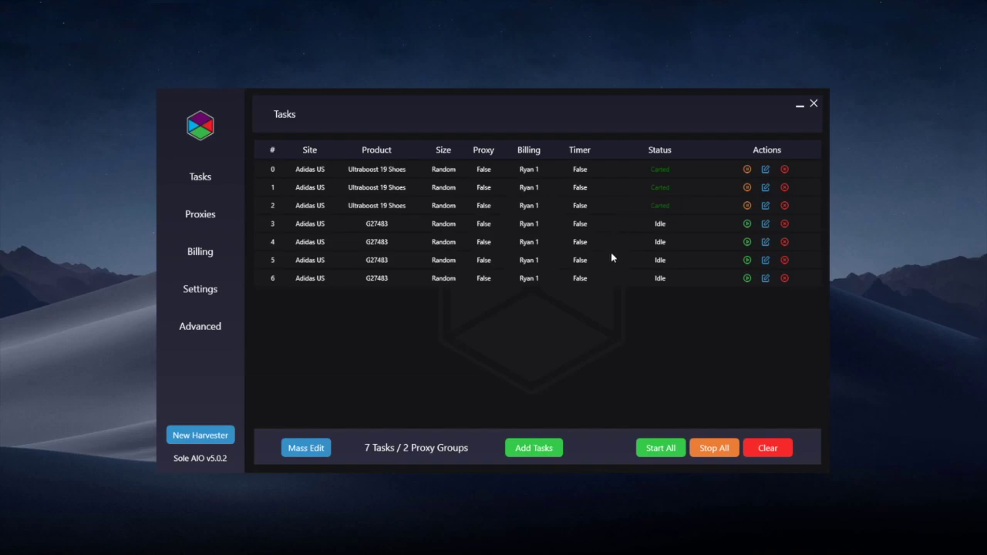
Check the extra options for creating proxy-specific and cookie harvesters, and dismiss them
left_click(185, 433)
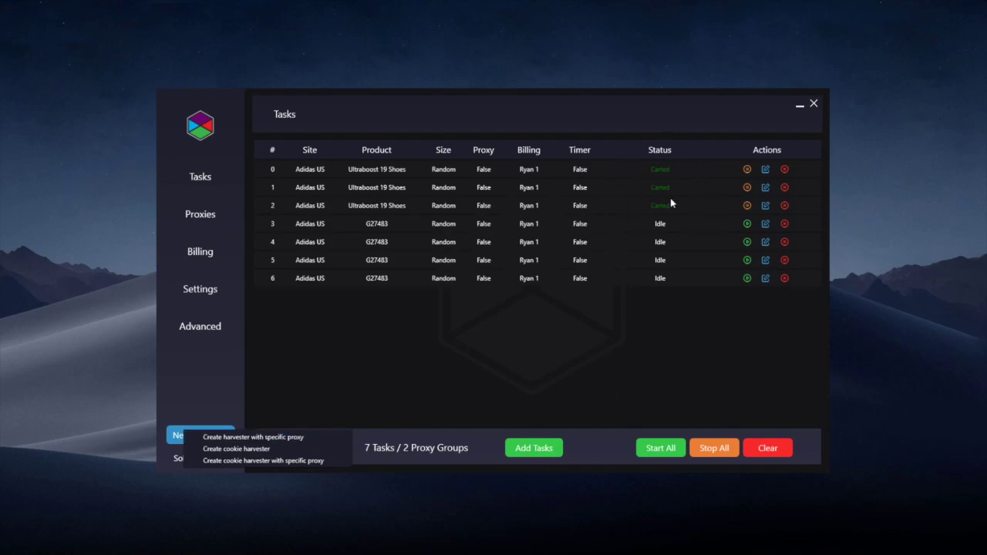
left_click(643, 274)
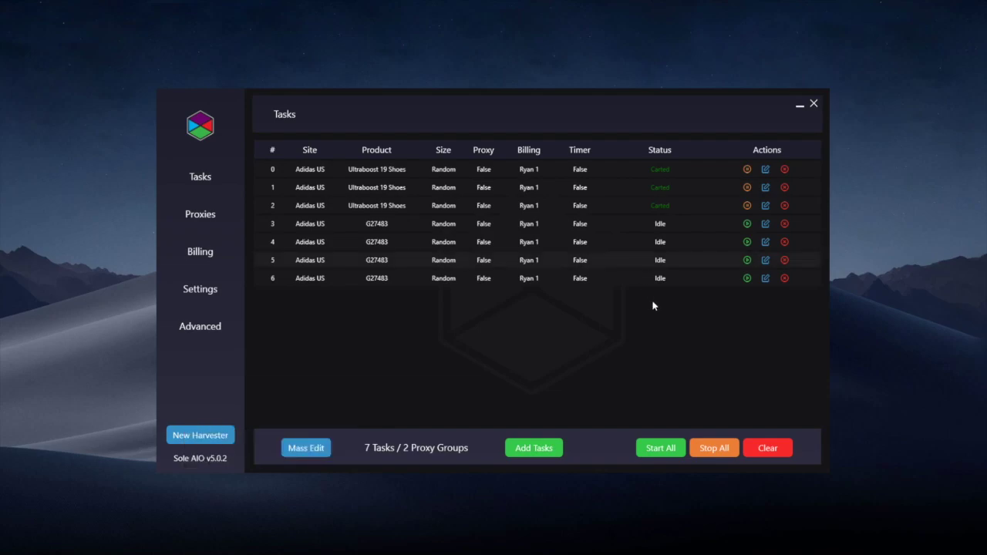